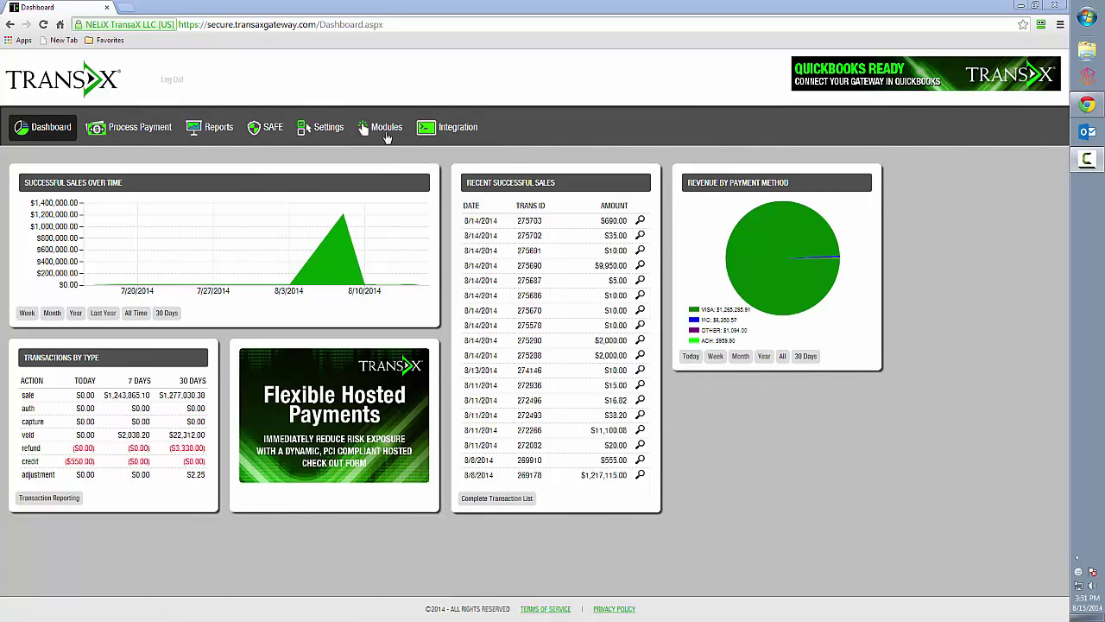
# - Go to the Hosted Payment Page module and open the saved Green T-Shirt payment link for editing
pyautogui.click(387, 136)
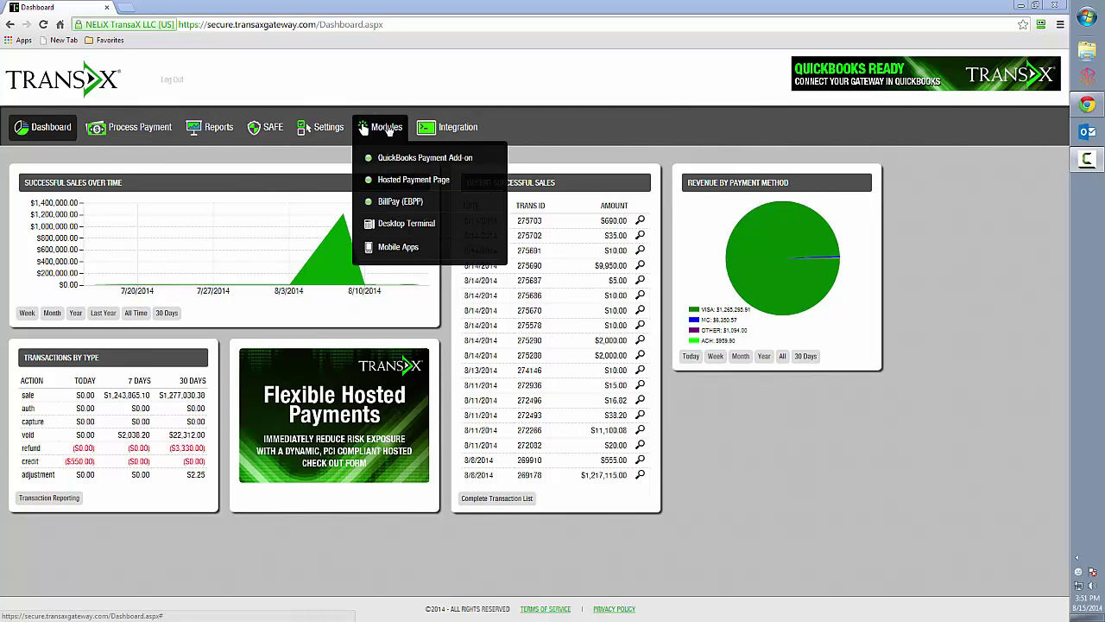
pyautogui.click(464, 184)
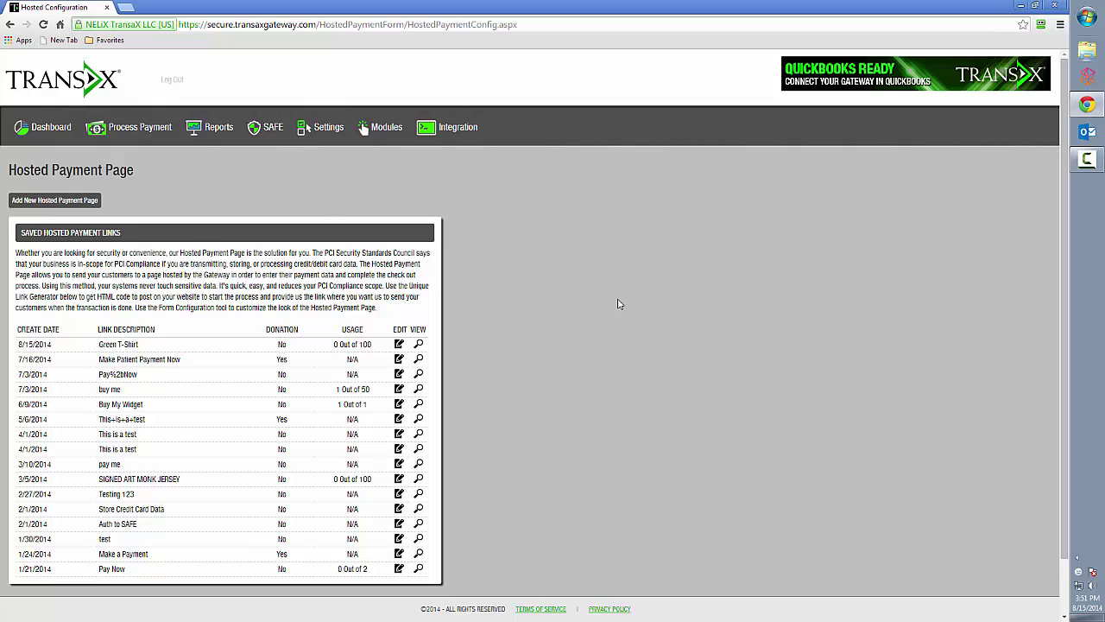
pyautogui.click(399, 344)
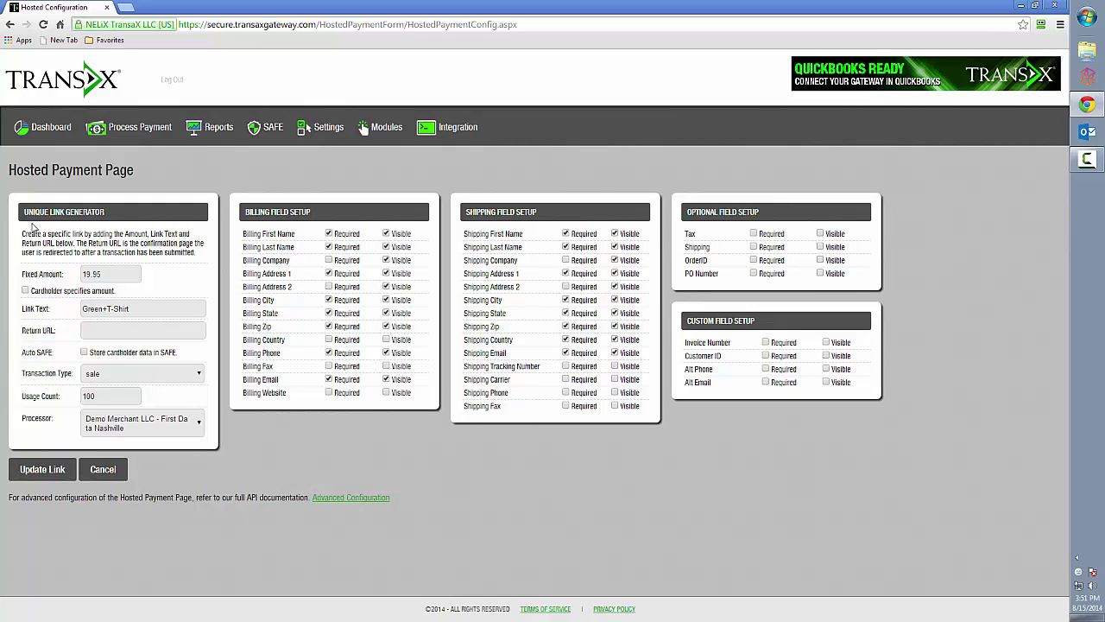
# - Examine the link's Fixed Amount and try the option that lets the cardholder specify the amount, restoring the fixed amount
pyautogui.moveTo(23, 211); pyautogui.dragTo(113, 226)
pyautogui.click(118, 245)
pyautogui.moveTo(108, 277); pyautogui.dragTo(67, 277)
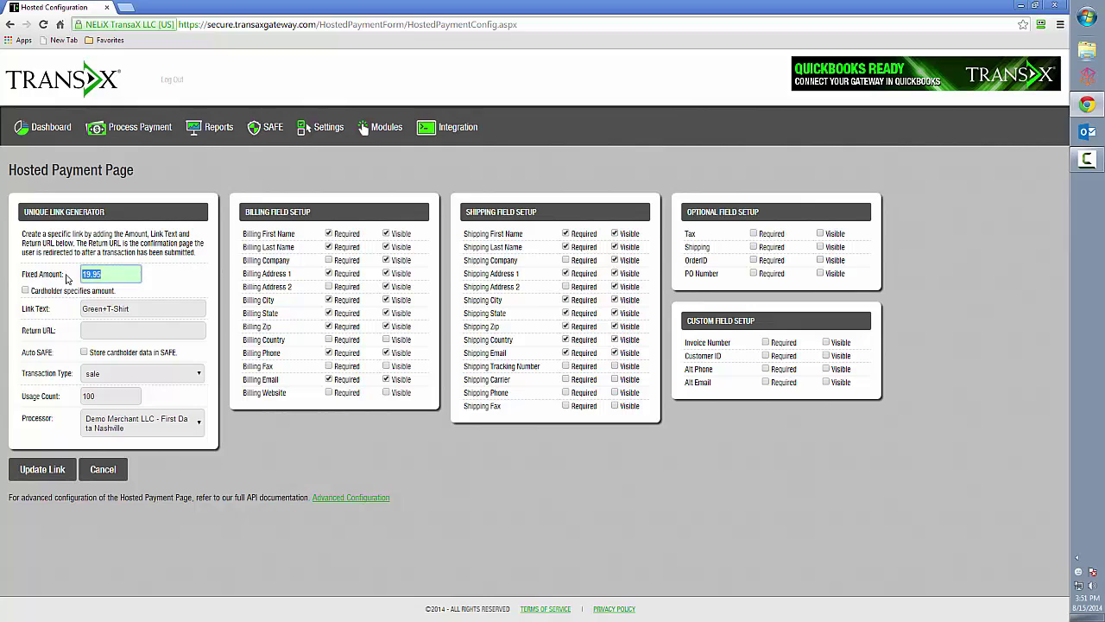
pyautogui.click(113, 278)
pyautogui.click(25, 291)
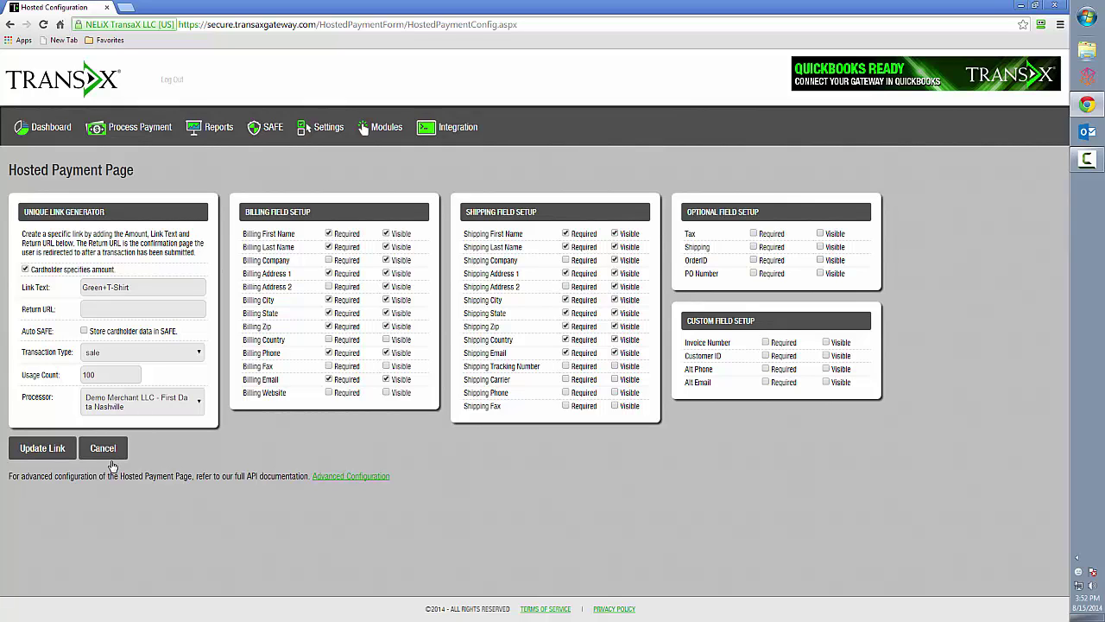
pyautogui.click(25, 269)
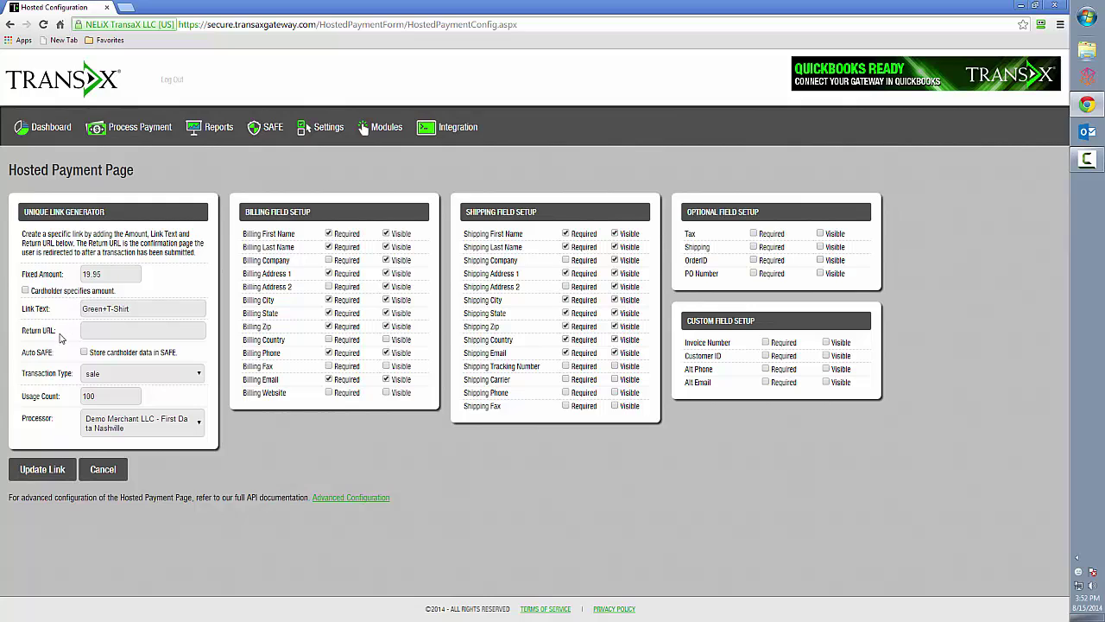
# - Examine the Link Text and Return URL fields and try the Auto SAFE option for storing cardholder data, leaving it disabled
pyautogui.click(113, 314)
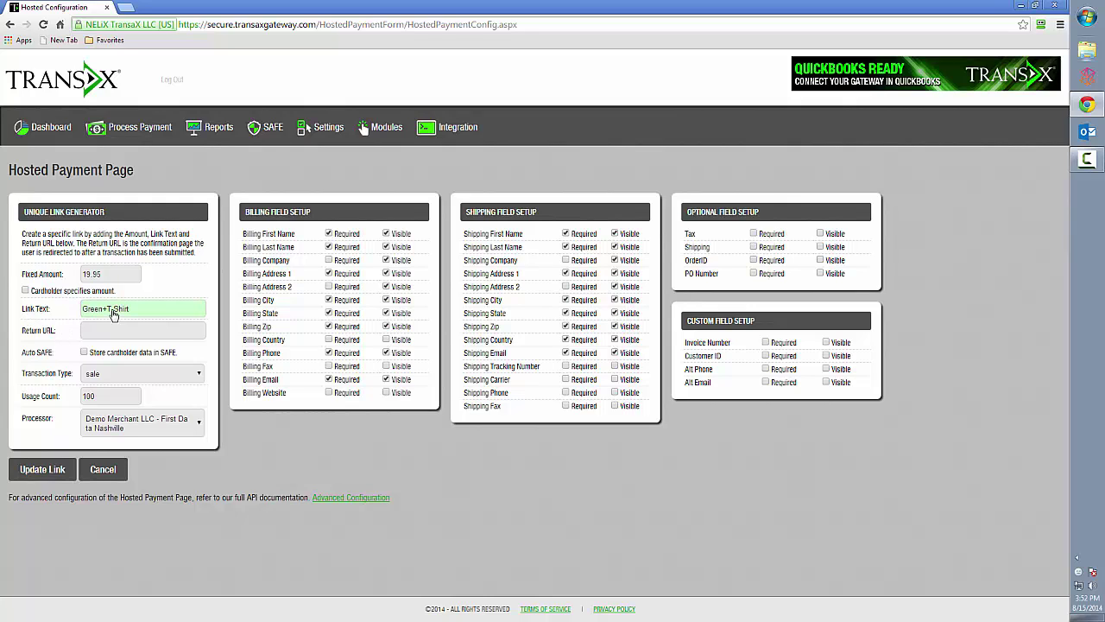
pyautogui.tripleClick(152, 315)
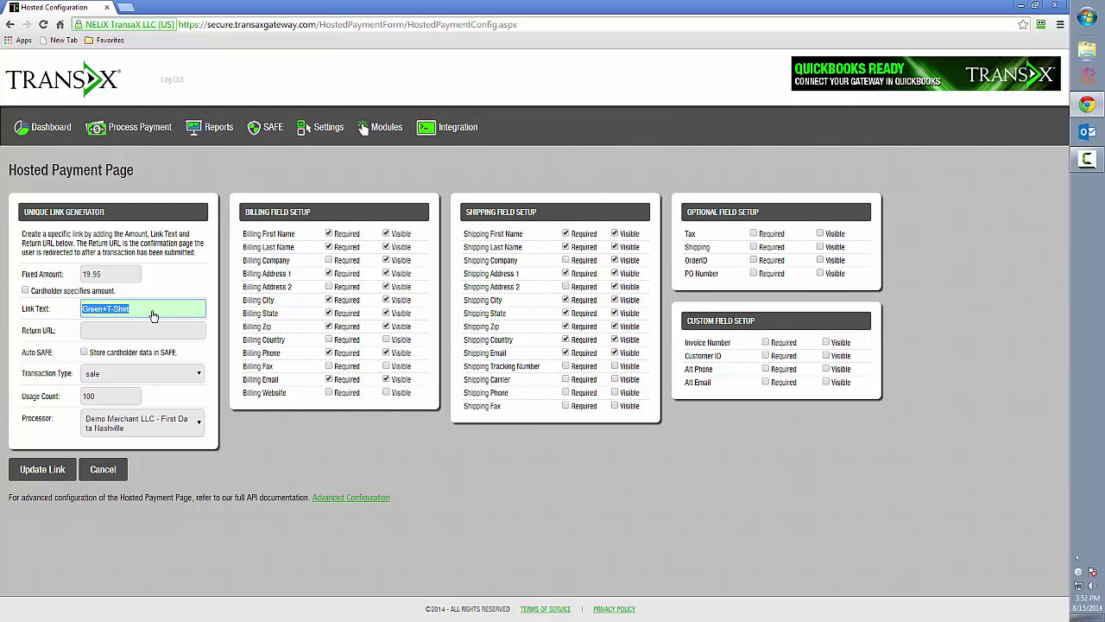
pyautogui.click(152, 316)
pyautogui.click(96, 338)
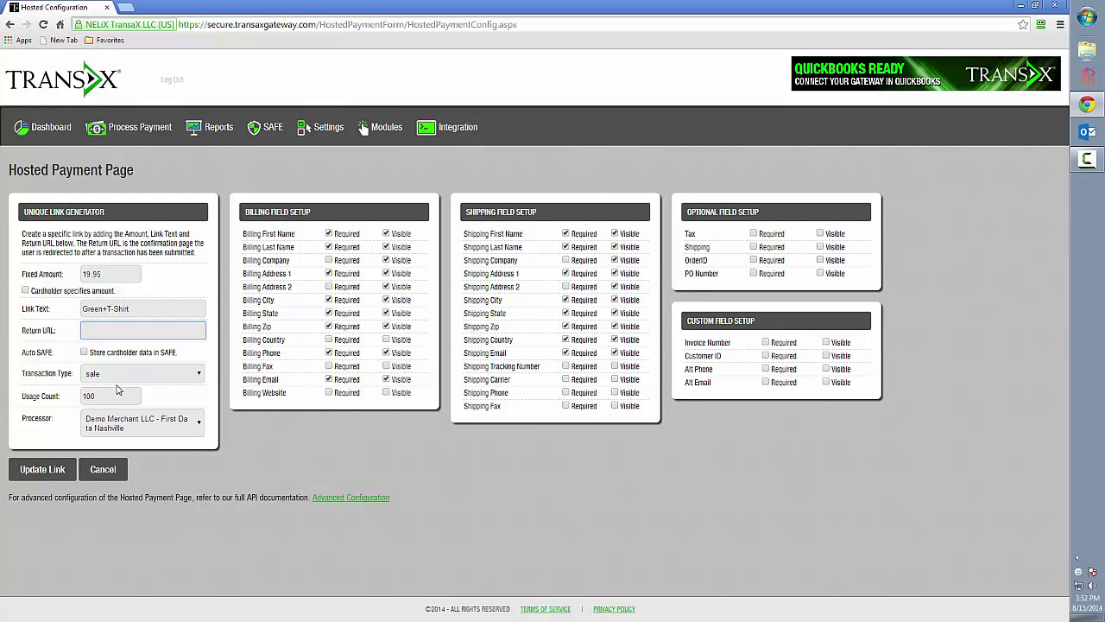
pyautogui.click(84, 354)
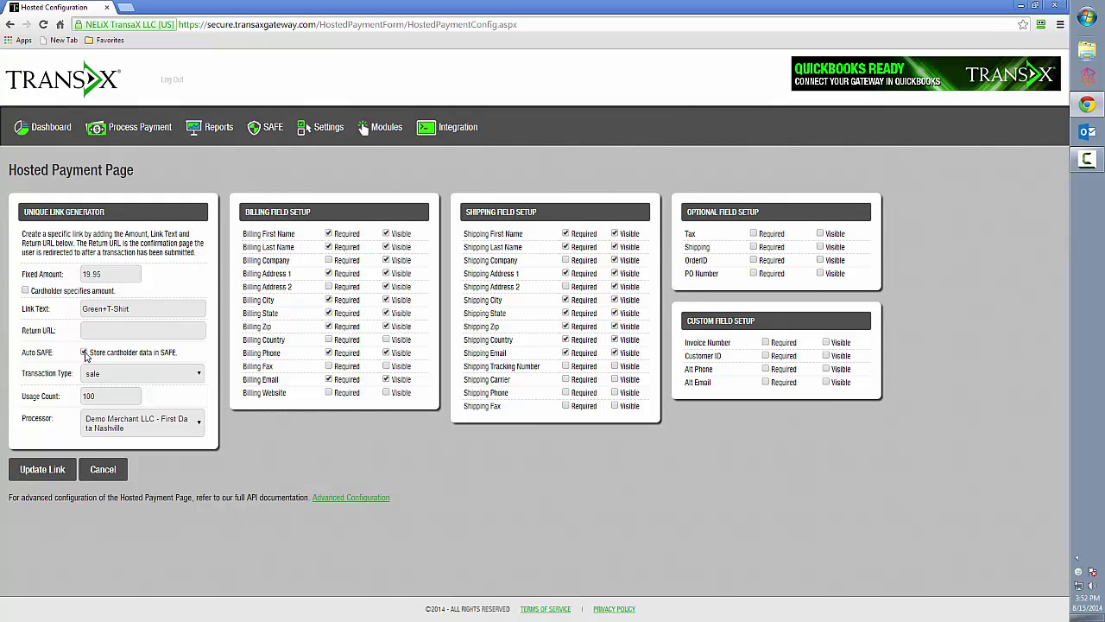
pyautogui.click(85, 353)
# - Examine the transaction type choices, the usage count and the available processors for the Green T-Shirt link
pyautogui.click(129, 376)
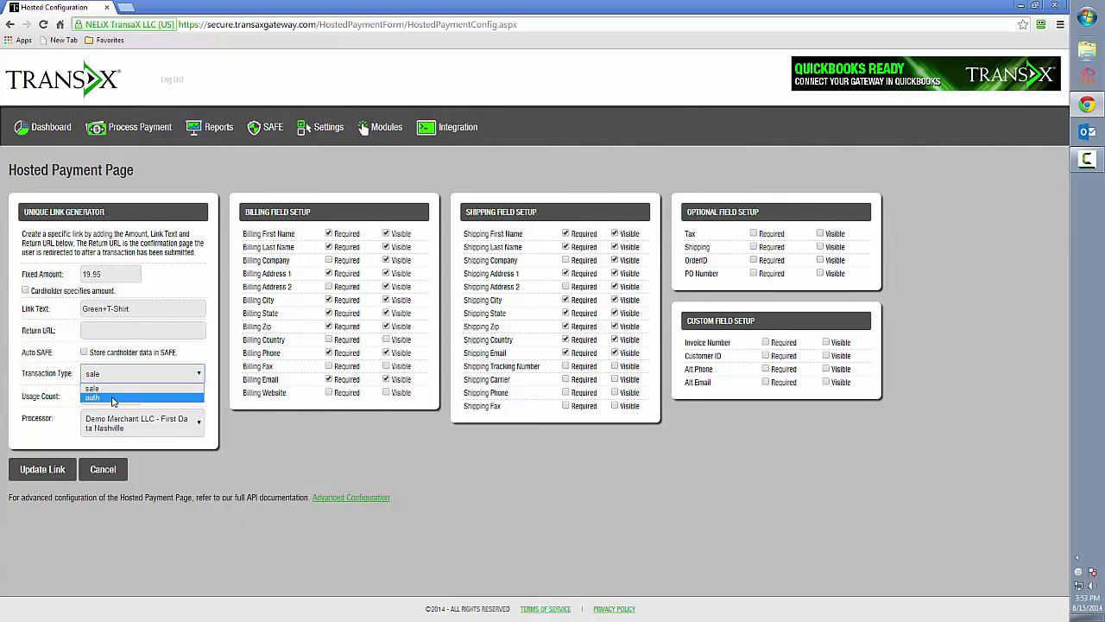
pyautogui.click(248, 434)
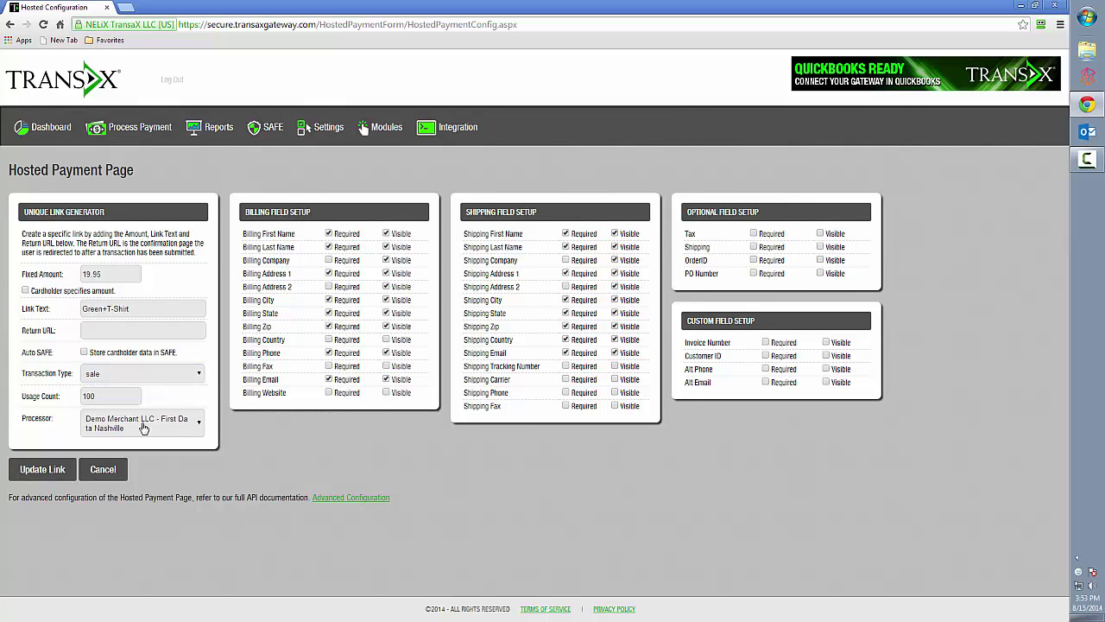
pyautogui.doubleClick(101, 400)
pyautogui.click(268, 441)
pyautogui.click(200, 428)
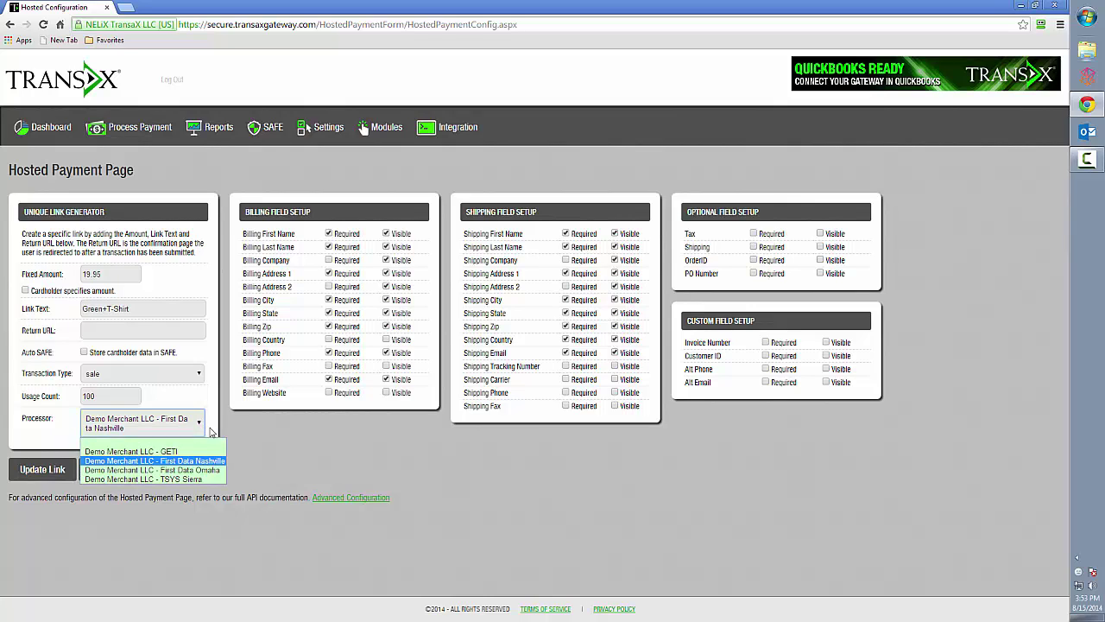
pyautogui.click(258, 443)
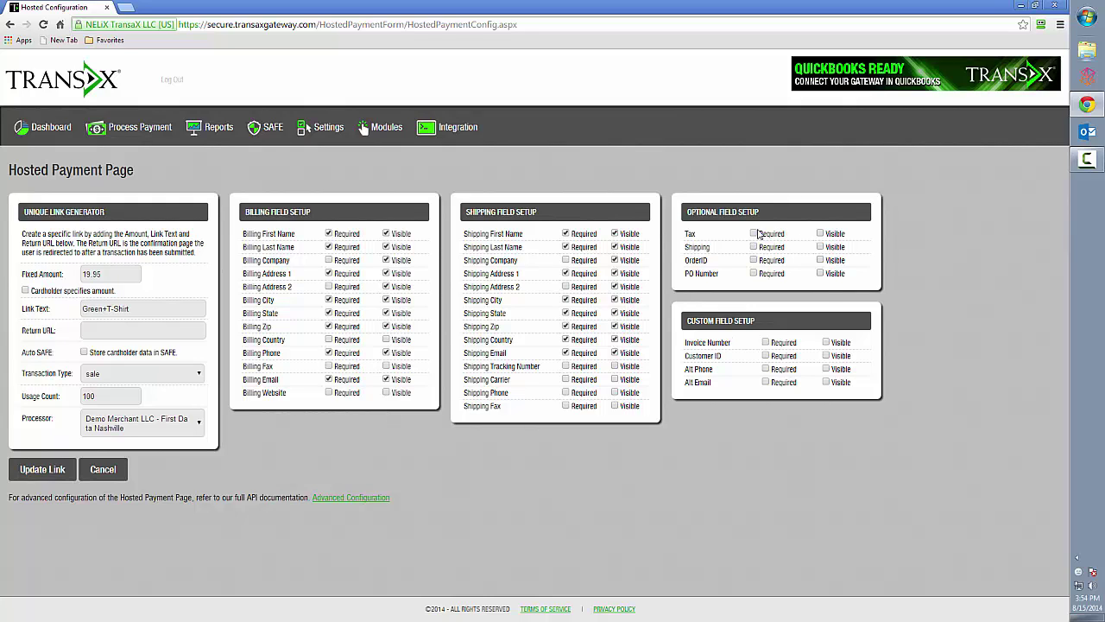
# - Examine the Optional Field Setup and Custom Field Setup sections of the payment page configuration
pyautogui.doubleClick(701, 212)
pyautogui.doubleClick(700, 320)
pyautogui.click(755, 448)
# - Return to the saved hosted payment links without updating and view the generated link for Green T-Shirt
pyautogui.moveTo(391, 135)
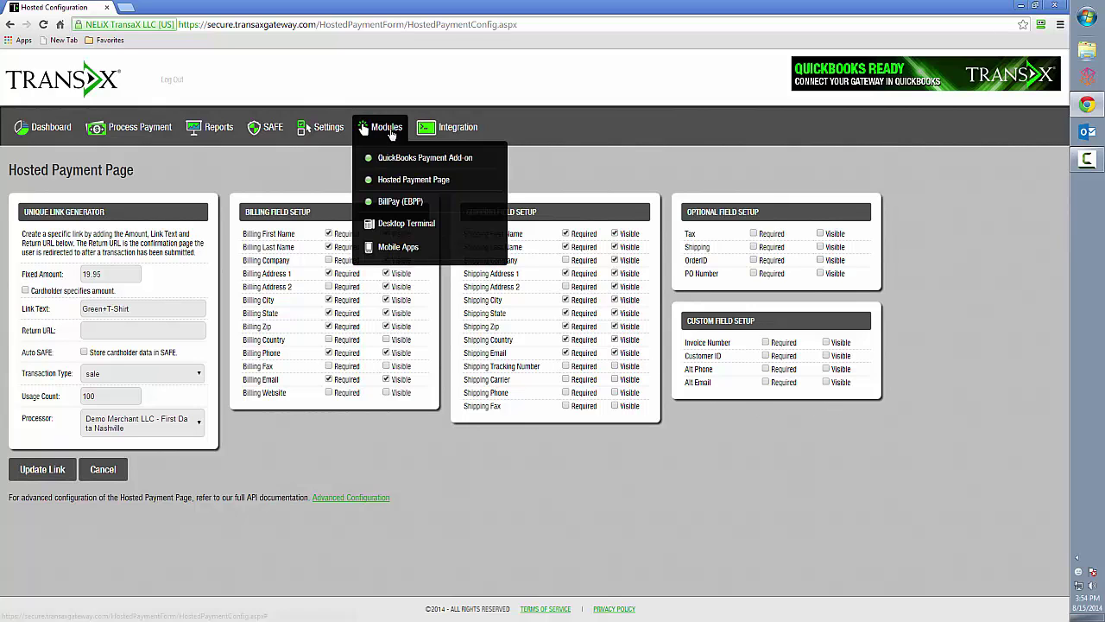
pyautogui.click(411, 179)
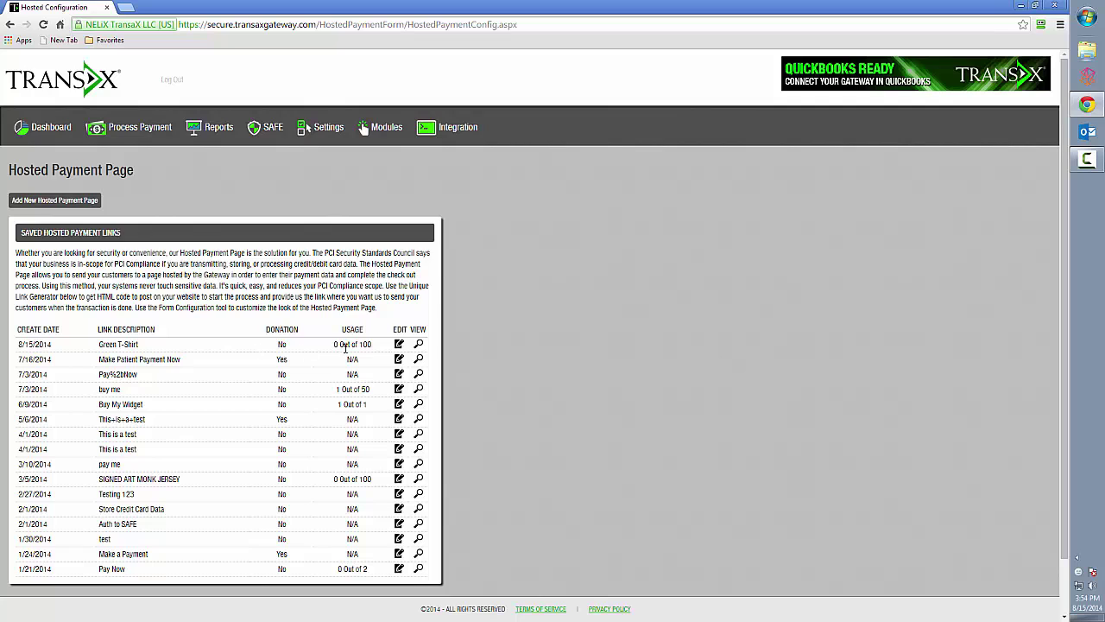
pyautogui.click(419, 344)
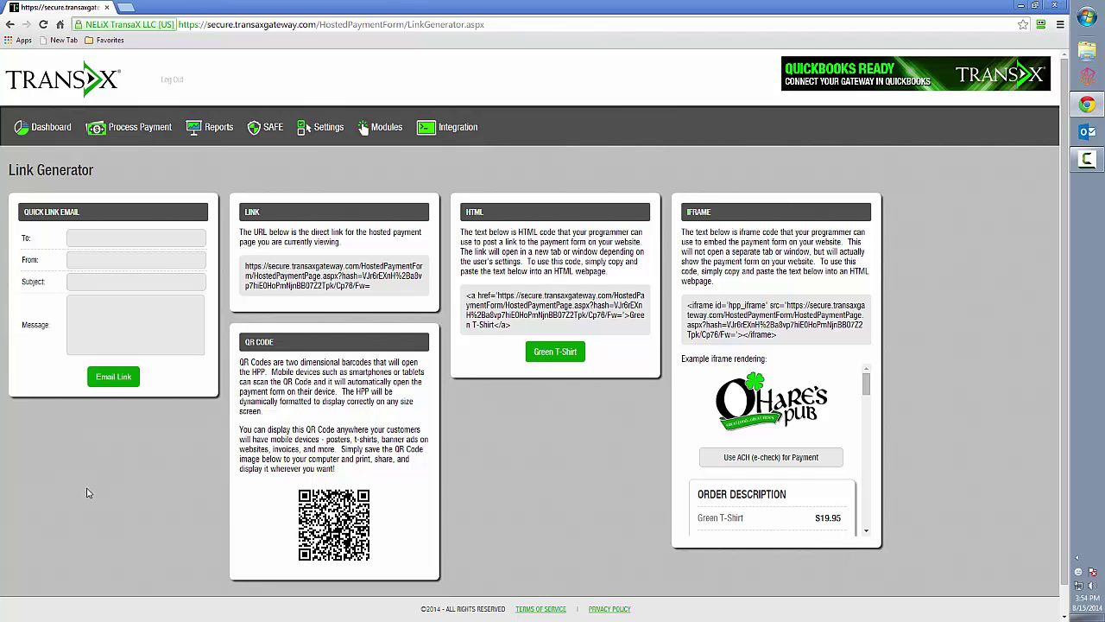
# - Examine the recipient, subject and message fields of the Quick Link Email form
pyautogui.click(87, 245)
pyautogui.click(86, 285)
pyautogui.click(98, 316)
# - Copy the direct hosted payment page URL and load it in a new browser tab
pyautogui.moveTo(371, 287); pyautogui.dragTo(247, 265)
pyautogui.hotkey('ctrl', 'c')
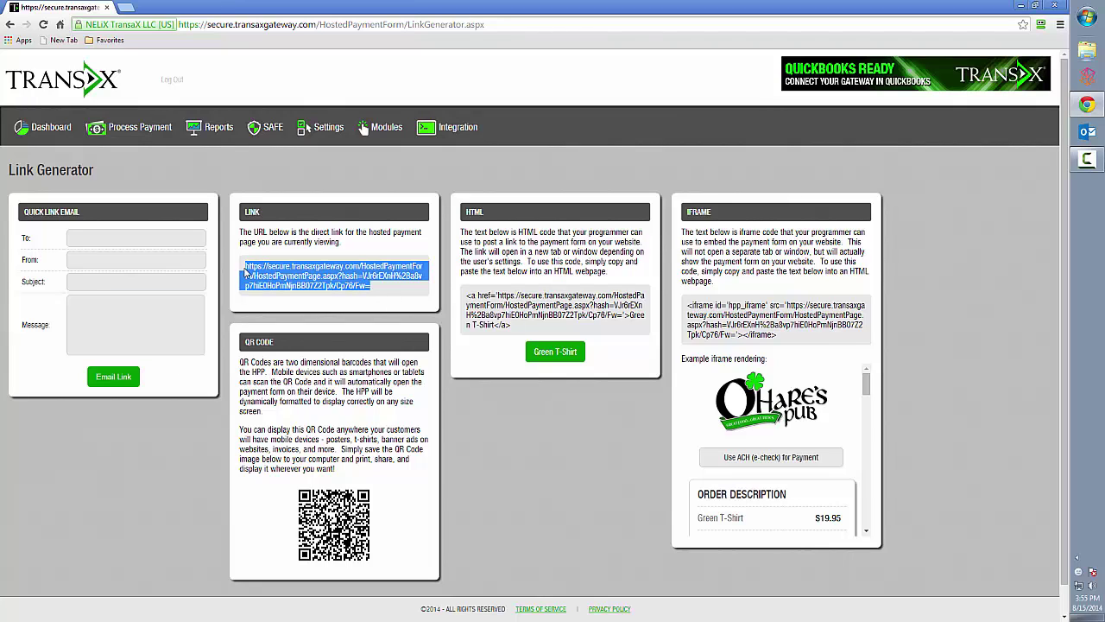
pyautogui.click(126, 7)
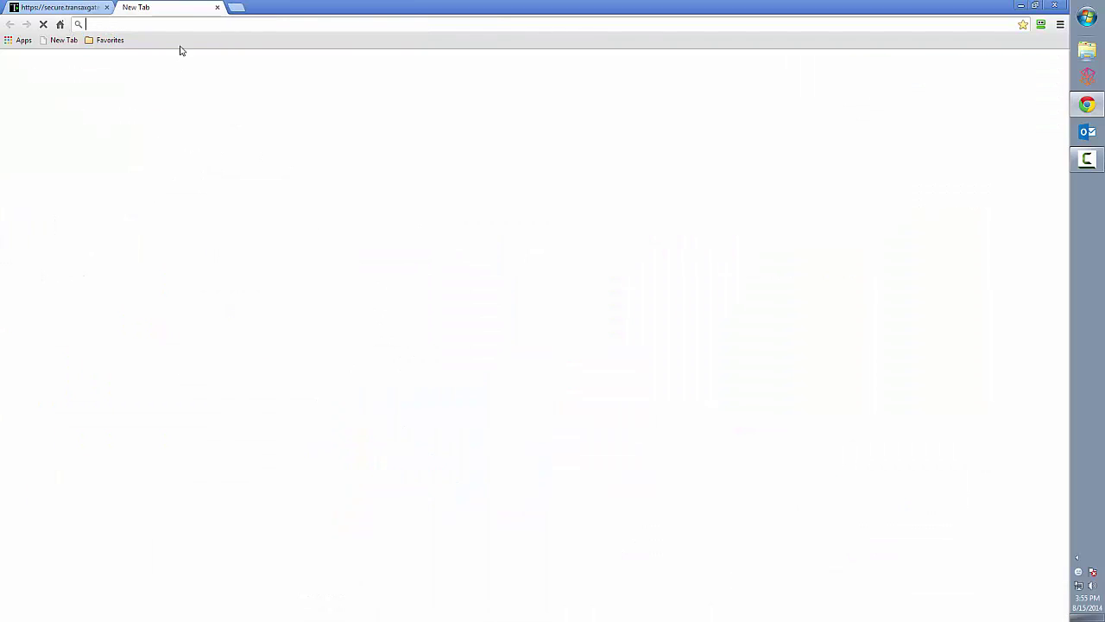
pyautogui.hotkey('ctrl', 'v')
pyautogui.press('Return')
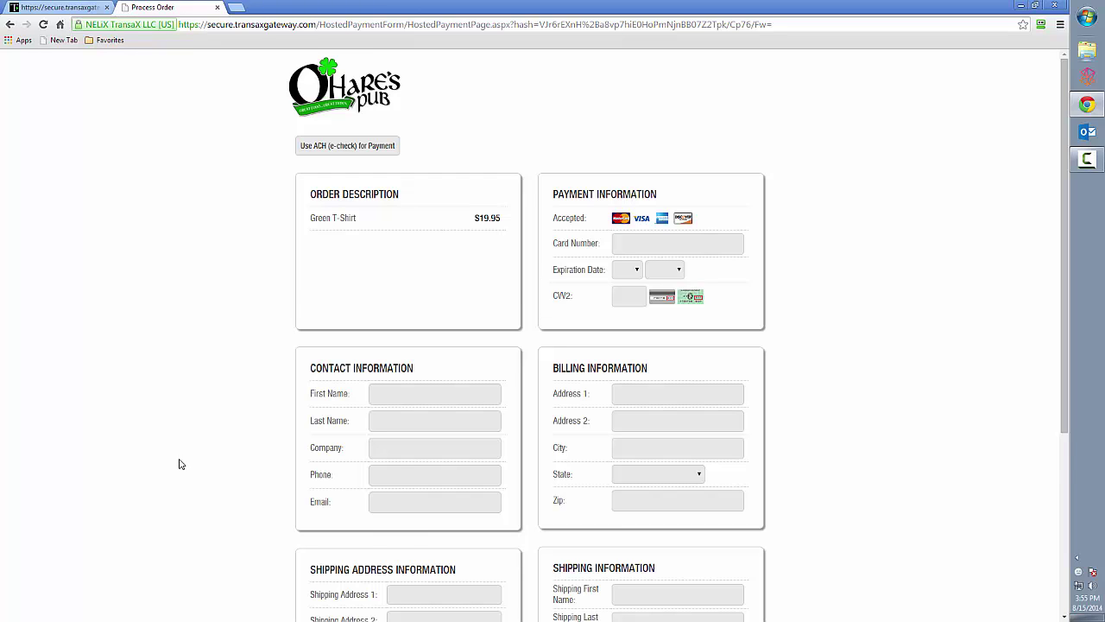
# - Review the hosted Green T-Shirt order form from its logo down to the order submission area
pyautogui.scroll(-3, 181, 466)
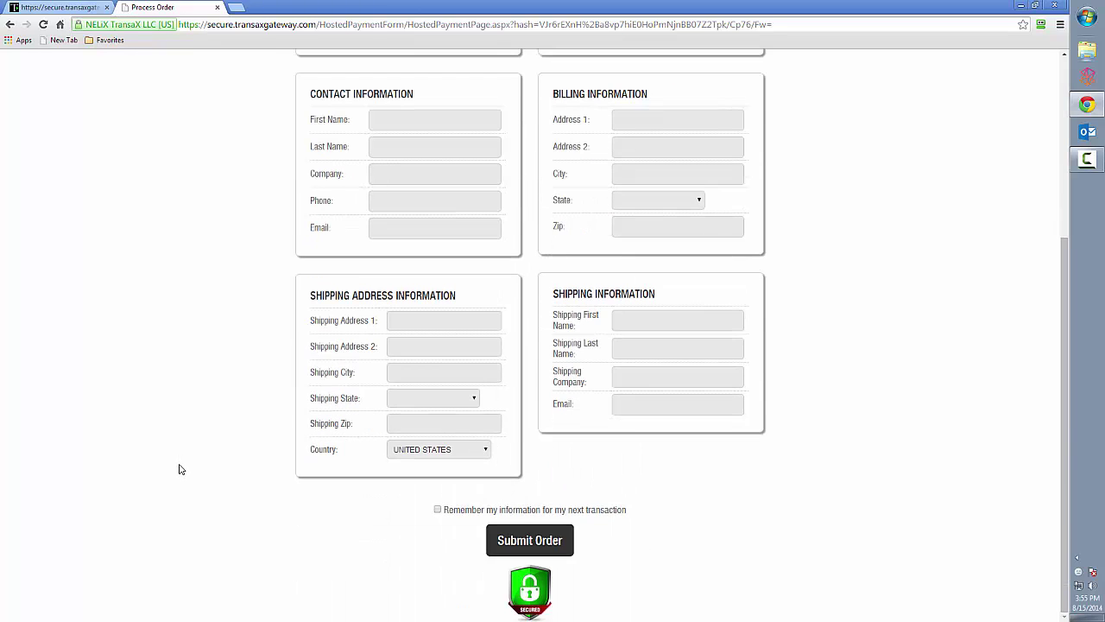
pyautogui.scroll(3, 180, 469)
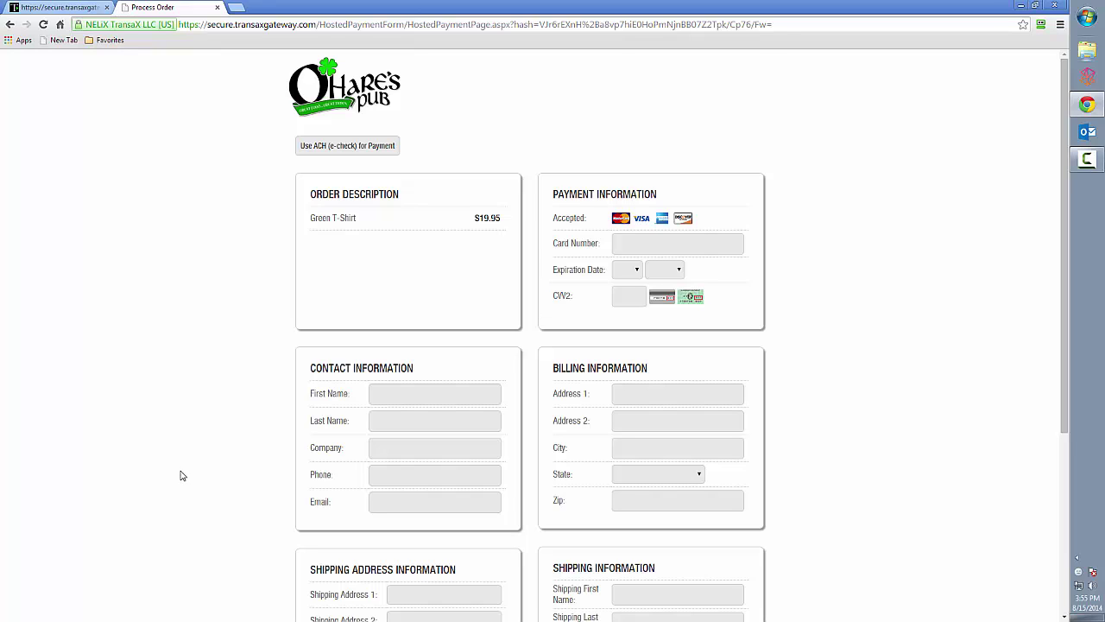
pyautogui.doubleClick(328, 89)
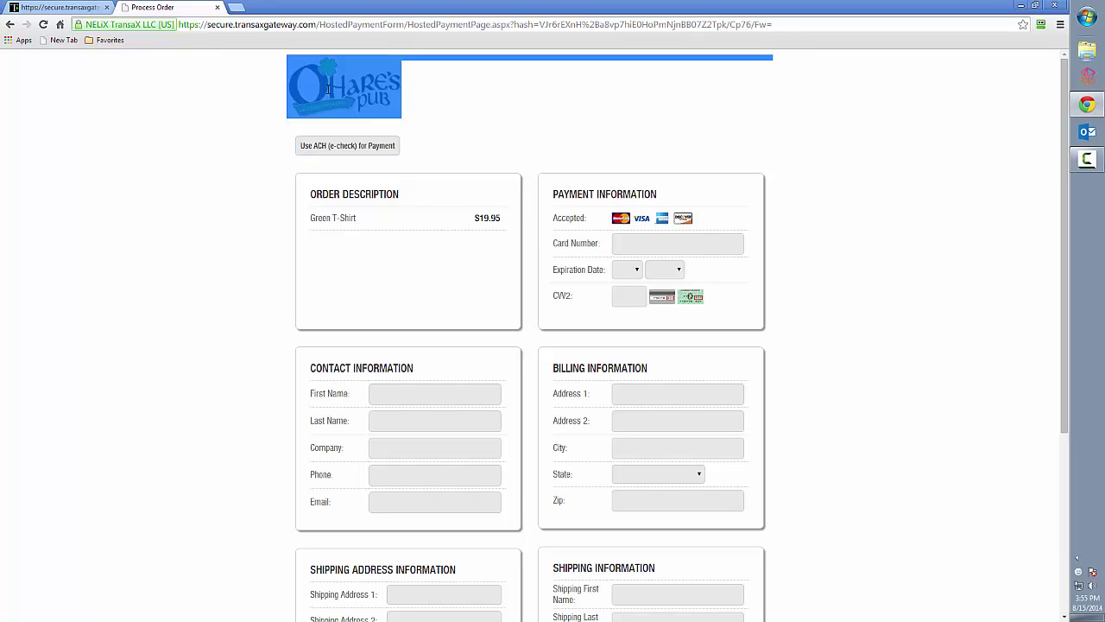
pyautogui.click(250, 109)
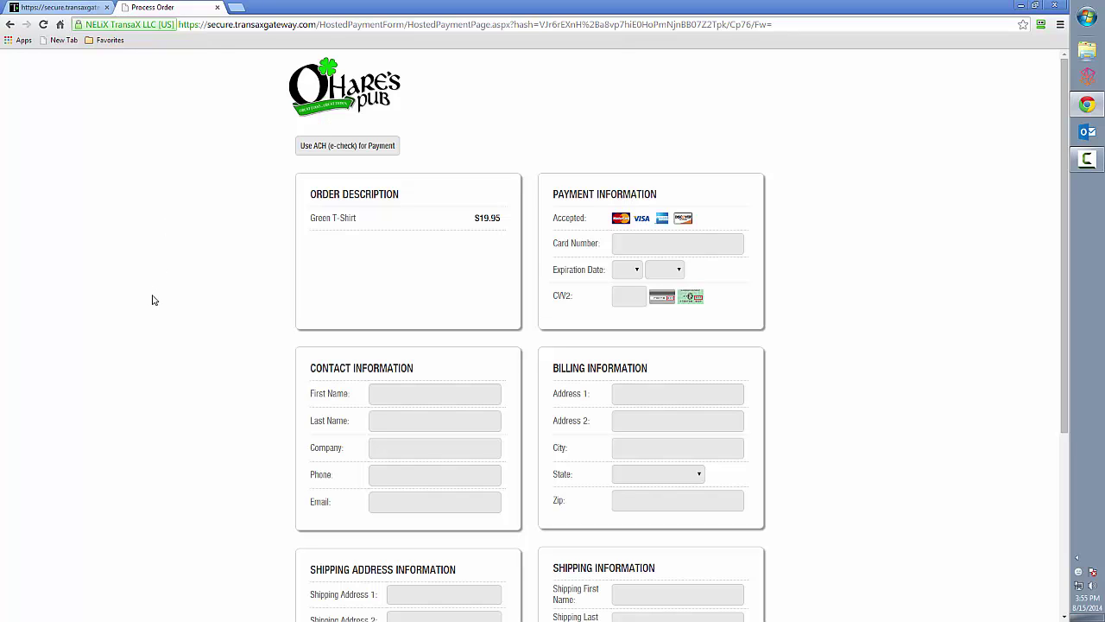
# - Return to the Link Generator, examine the HTML and iframe embed code, and compare the iframe rendering with the hosted order page
pyautogui.click(75, 9)
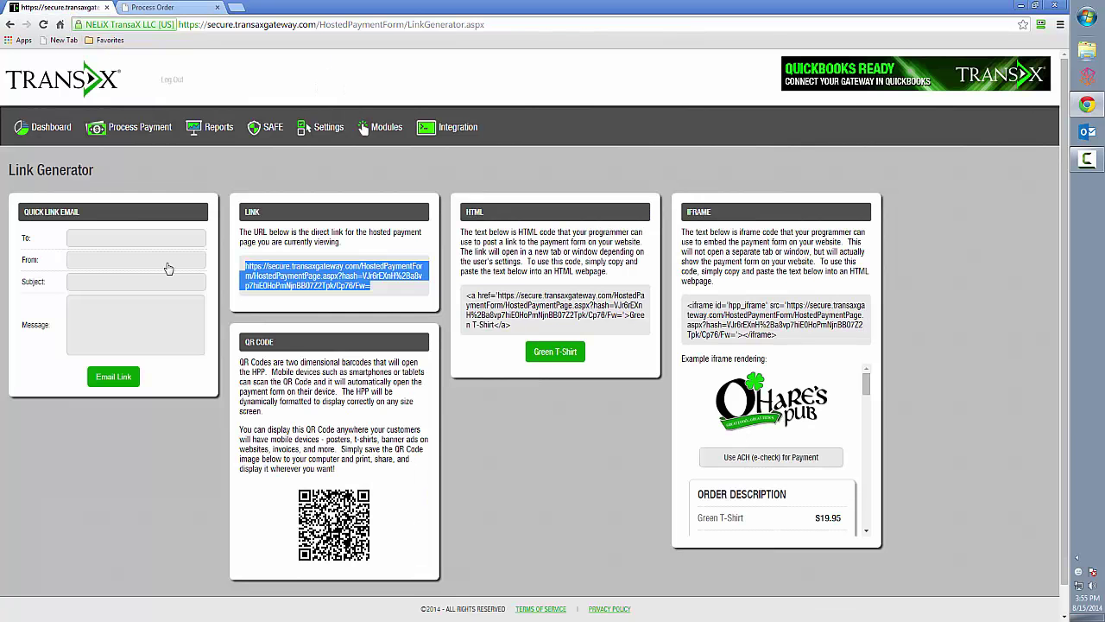
pyautogui.click(499, 215)
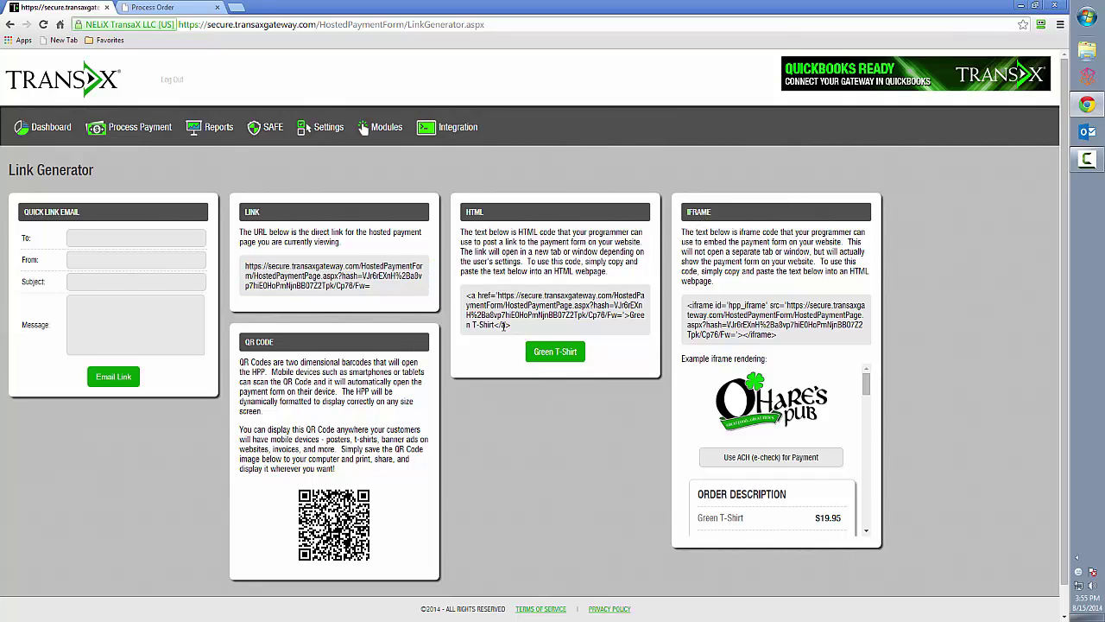
pyautogui.moveTo(510, 325); pyautogui.dragTo(465, 297)
pyautogui.click(499, 414)
pyautogui.moveTo(867, 387)
pyautogui.mouseDown()
pyautogui.moveTo(867, 519)
pyautogui.moveTo(879, 473)
pyautogui.moveTo(874, 387)
pyautogui.mouseUp()
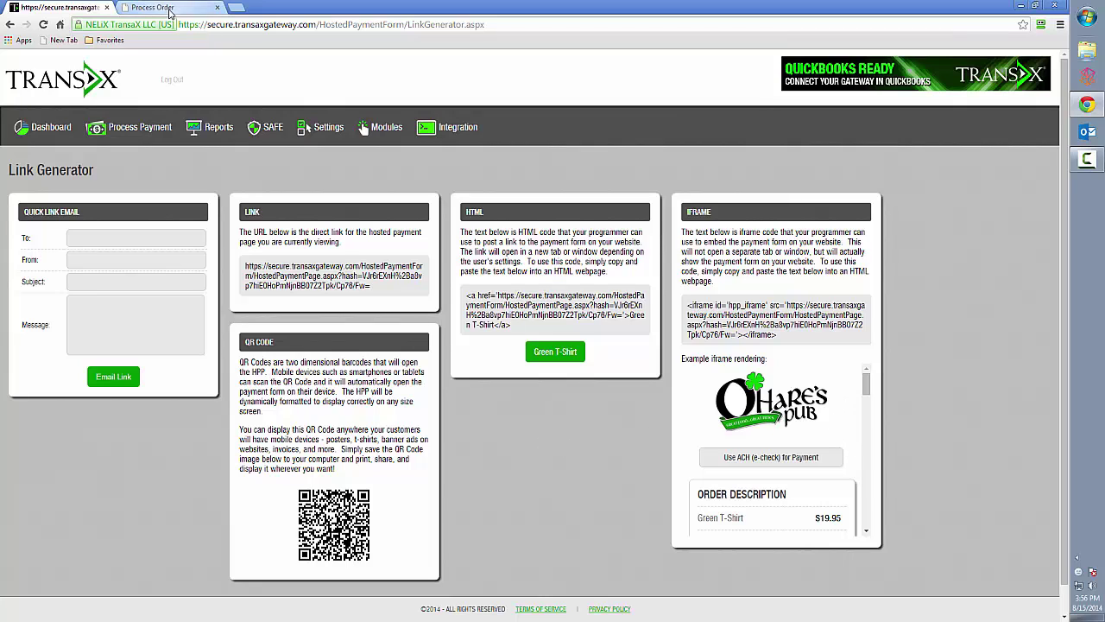
pyautogui.click(164, 8)
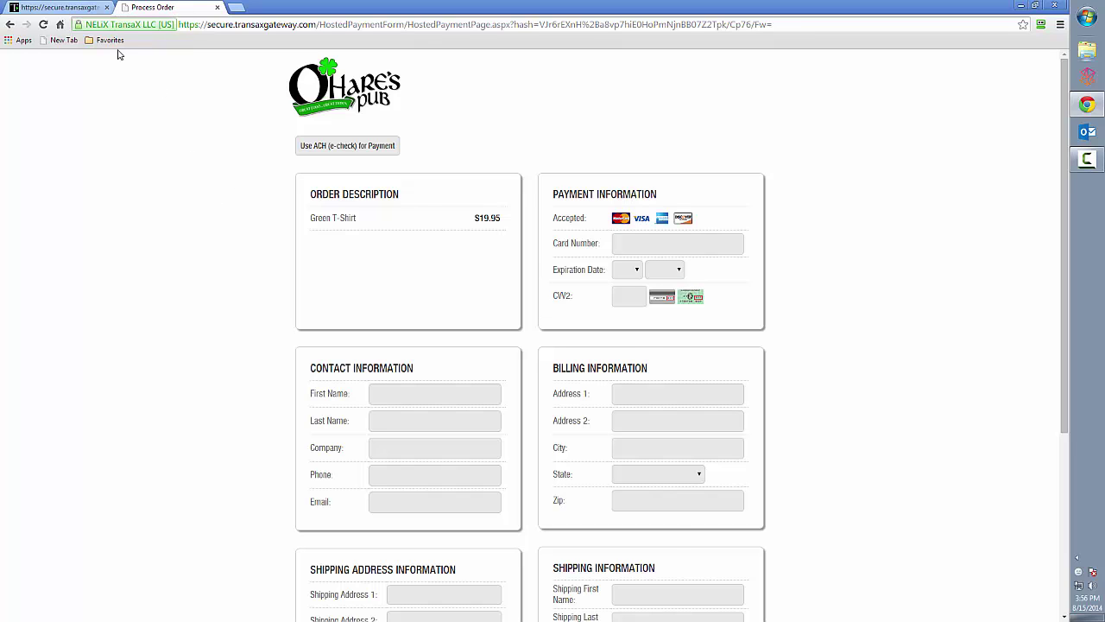
pyautogui.click(77, 8)
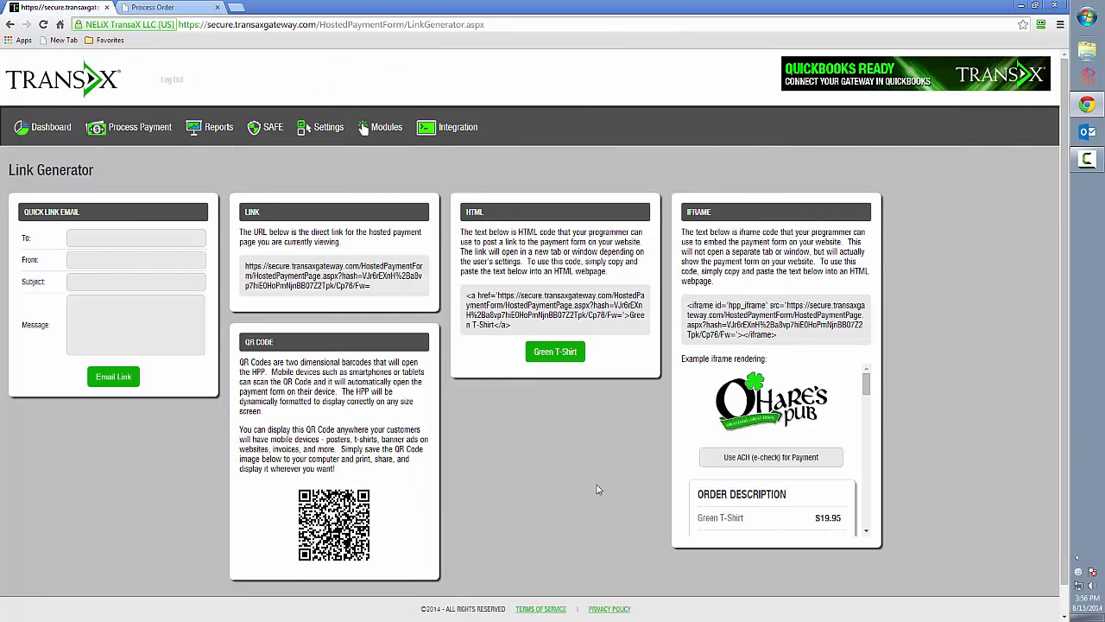
# - Shrink the browser window and save the payment page's QR code image to the desktop
pyautogui.click(1035, 6)
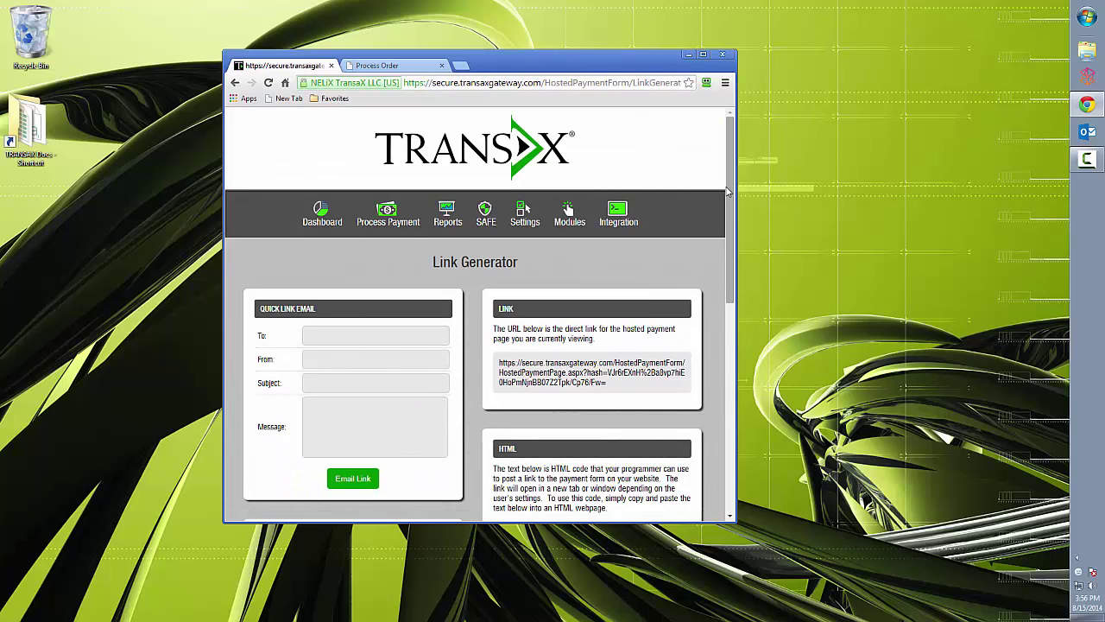
pyautogui.moveTo(729, 194); pyautogui.dragTo(712, 416)
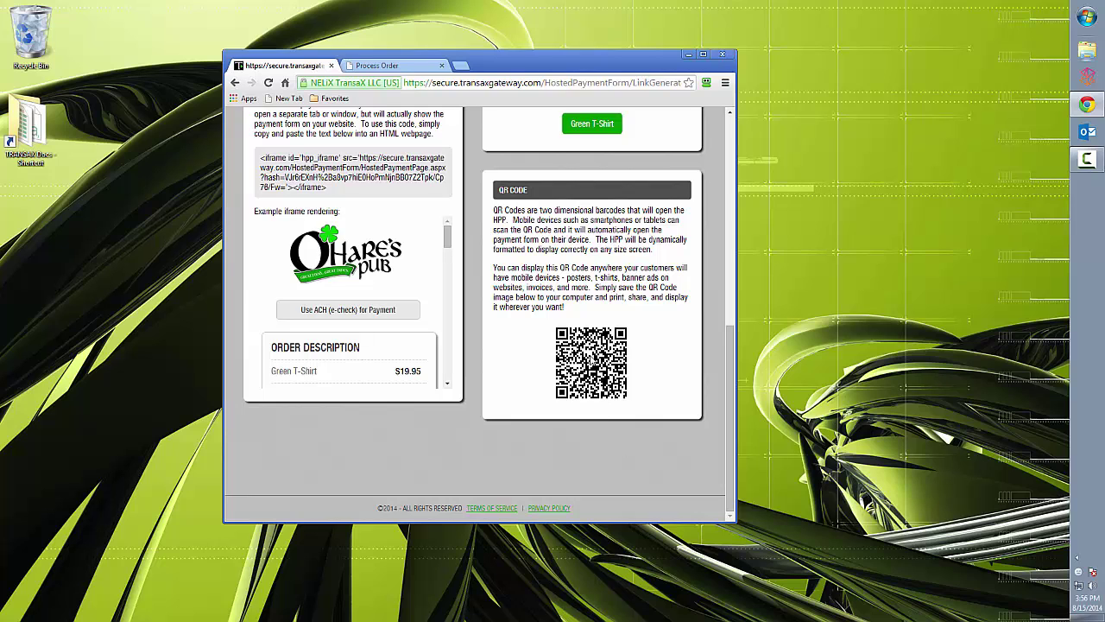
pyautogui.moveTo(594, 365); pyautogui.dragTo(125, 246)
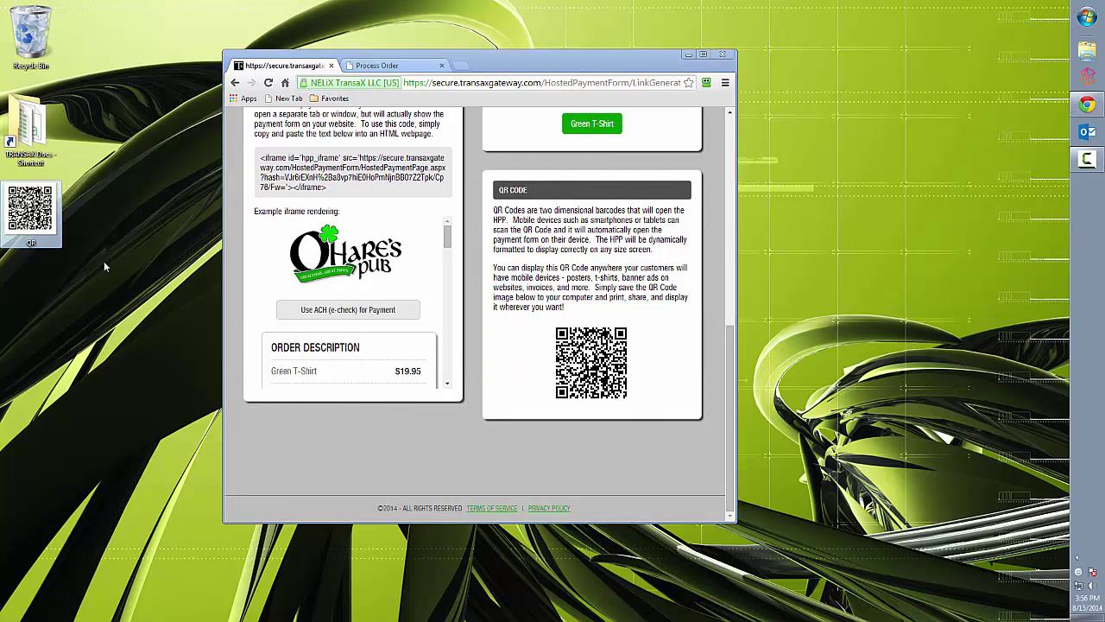
# - Check the saved QR image in Microsoft Office Picture Manager, close it, and return to the Link Generator in a maximized browser window
pyautogui.doubleClick(35, 209)
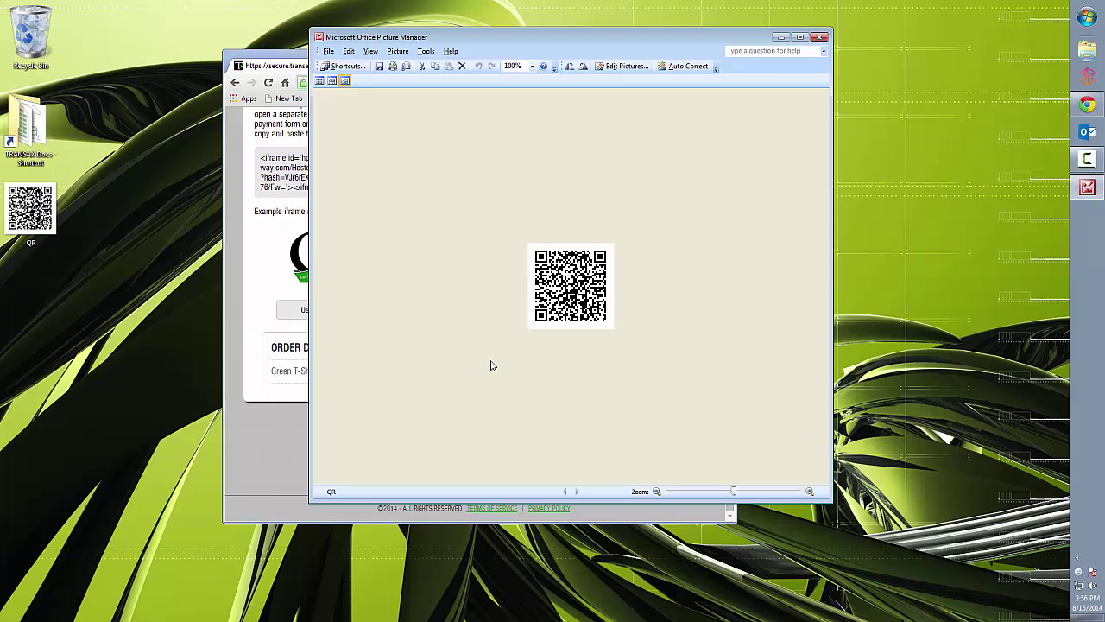
pyautogui.click(820, 37)
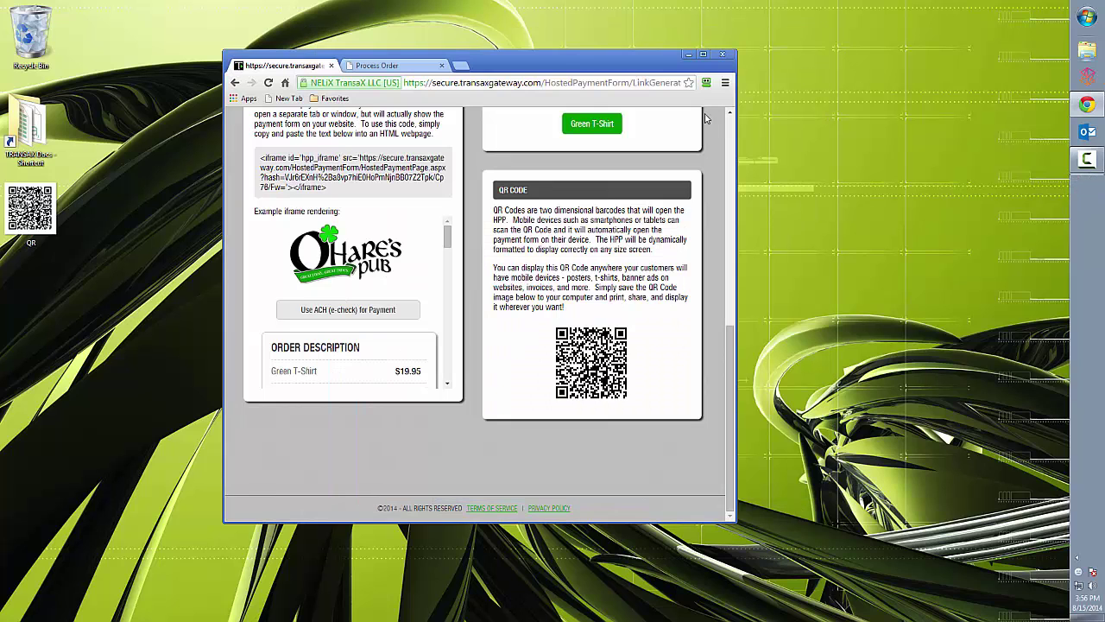
pyautogui.click(704, 54)
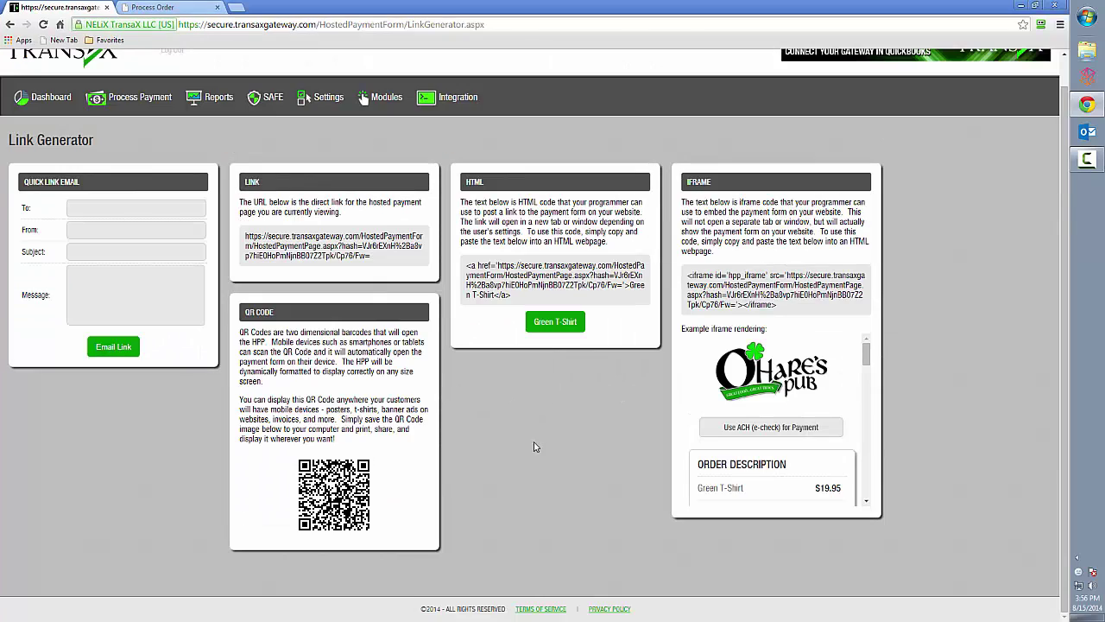
pyautogui.scroll(1, 540, 453)
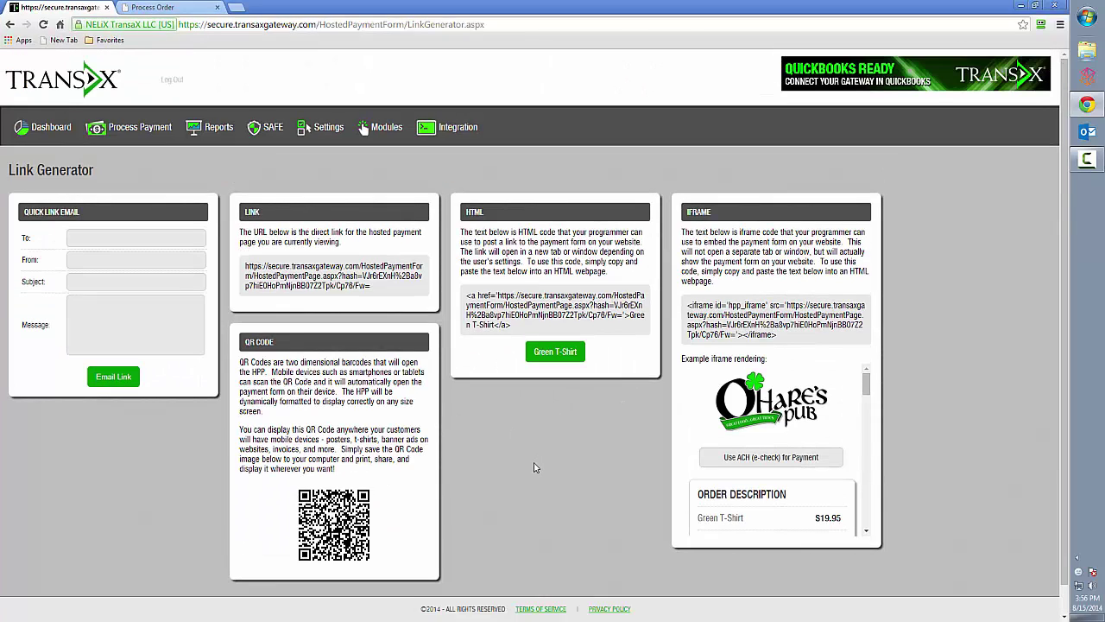